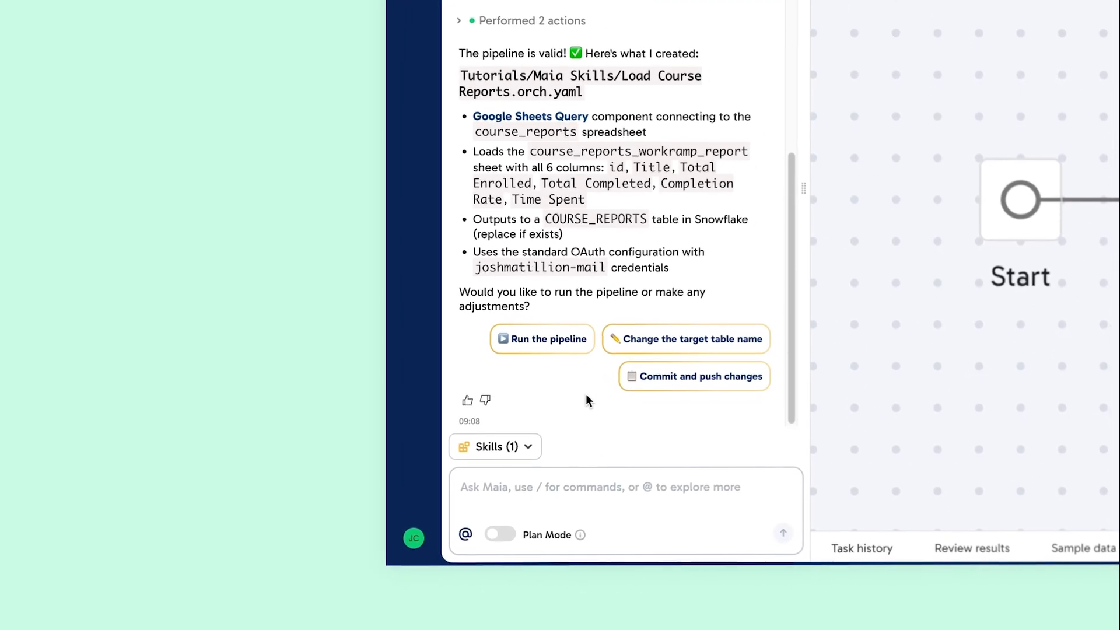
Step: Open the list of available skills in the Maia chat
left_click(512, 446)
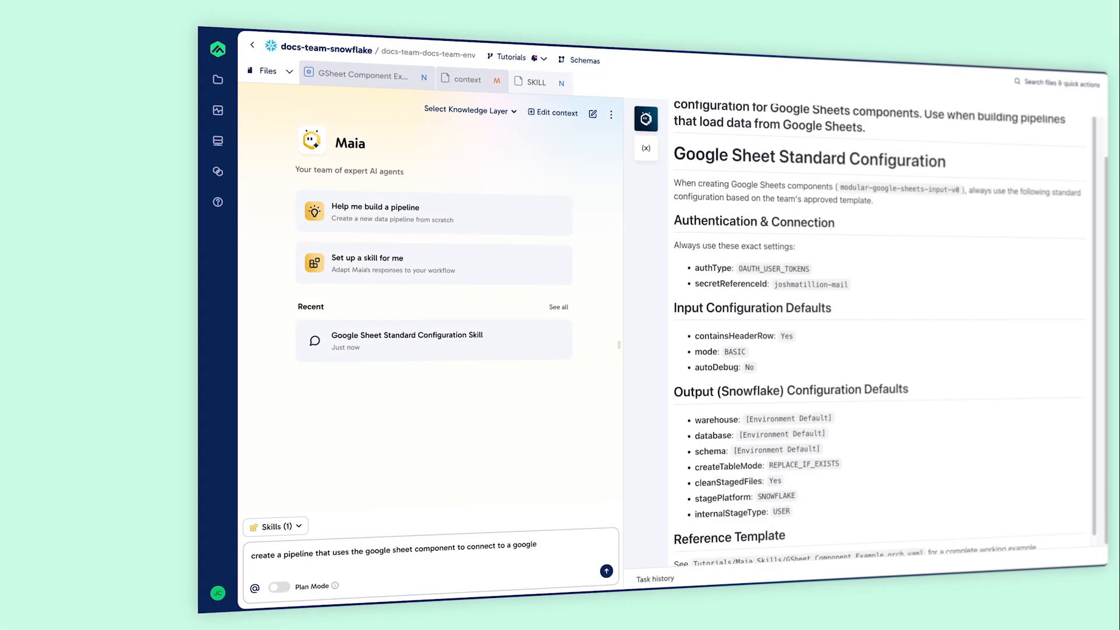
Step: Ask Maia to create a pipeline that uses the google sheet component to connect to the google spreadsheet named course_reports
type("spreadsheet with the name course")
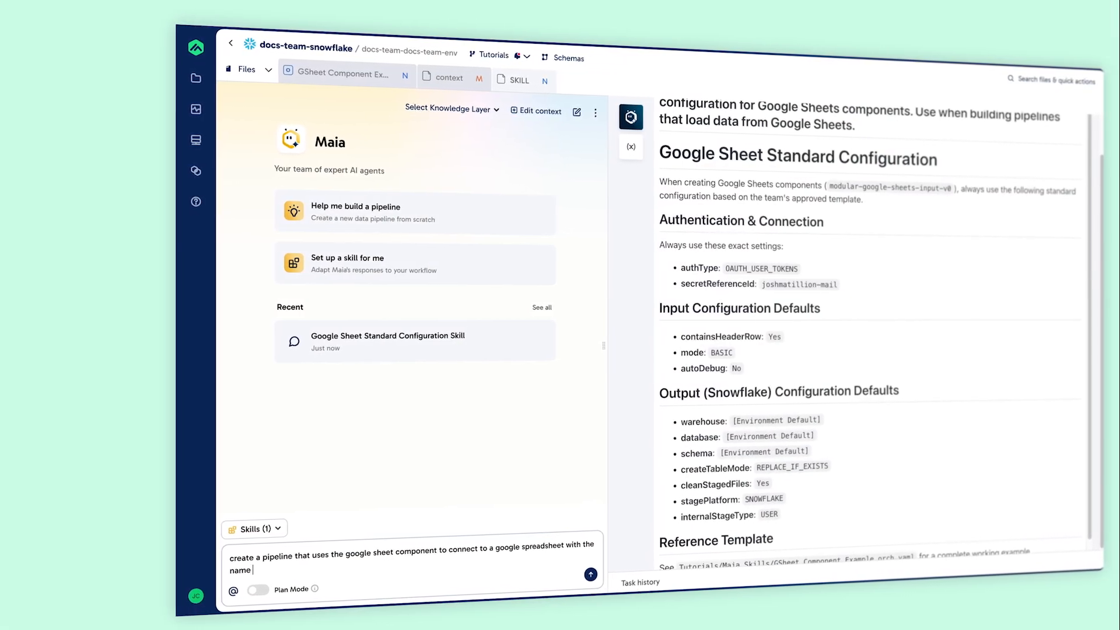
type("_reports")
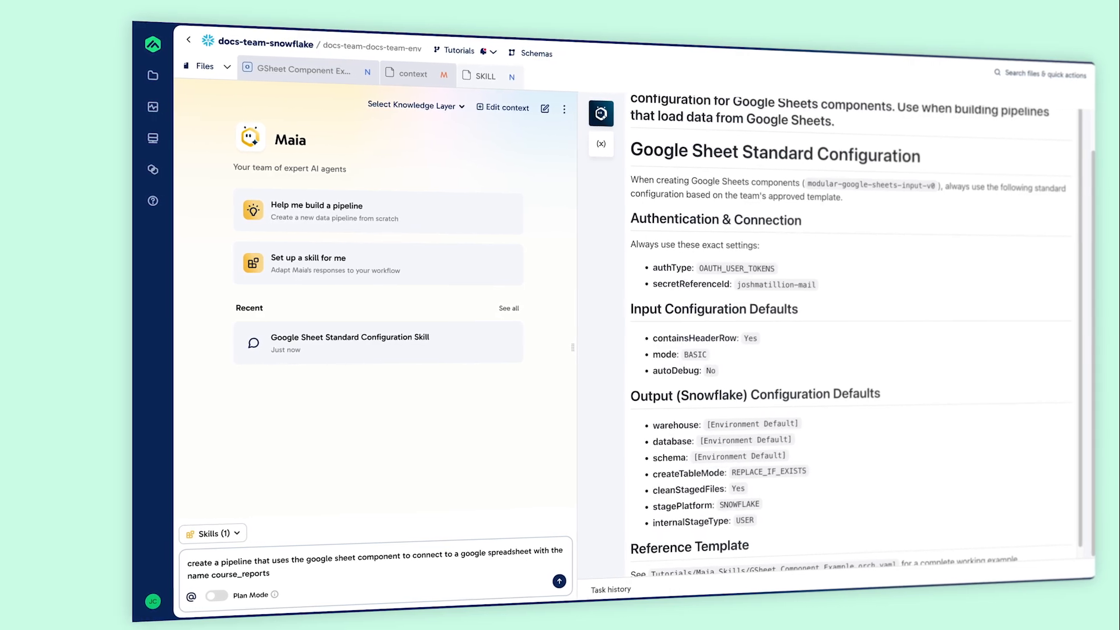
key("Return")
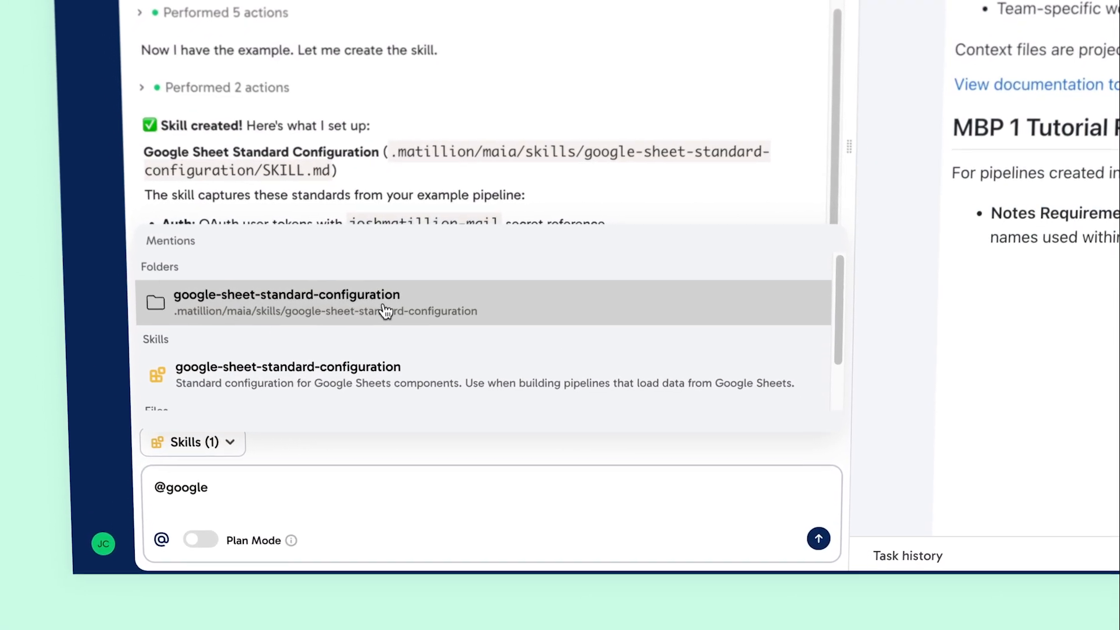
Step: Mention the google-sheet-standard-configuration skill, not its folder, in the Maia prompt
left_click(415, 373)
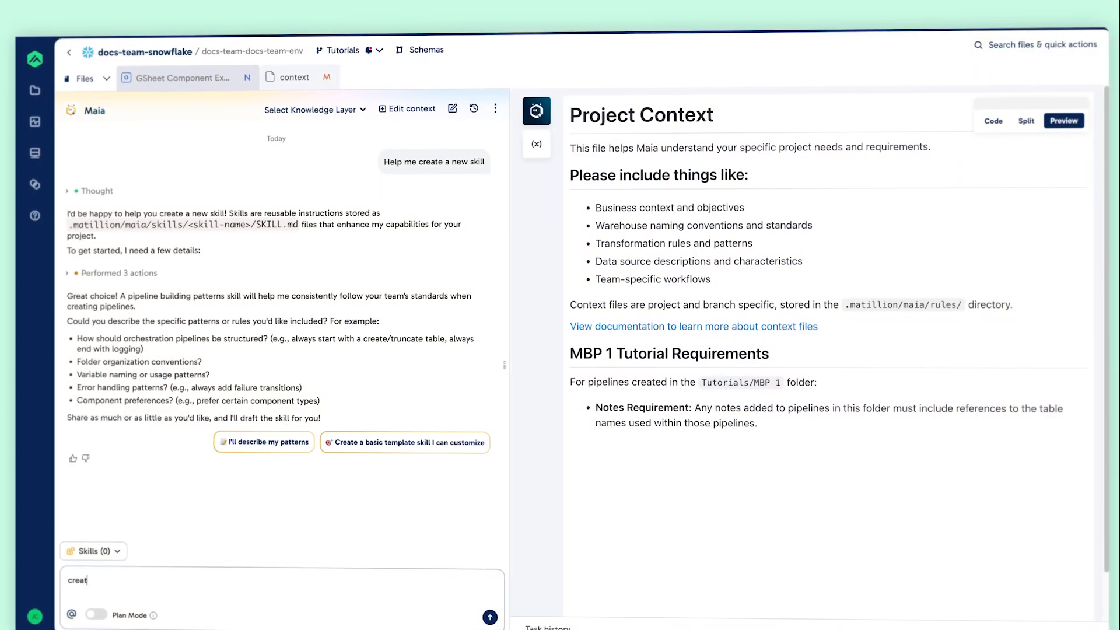
Step: Write a request to create a skill for setting up google sheet components, called "Google Sheet Standard Configuration" and using the example pipeline
type("e a skill for setting up google")
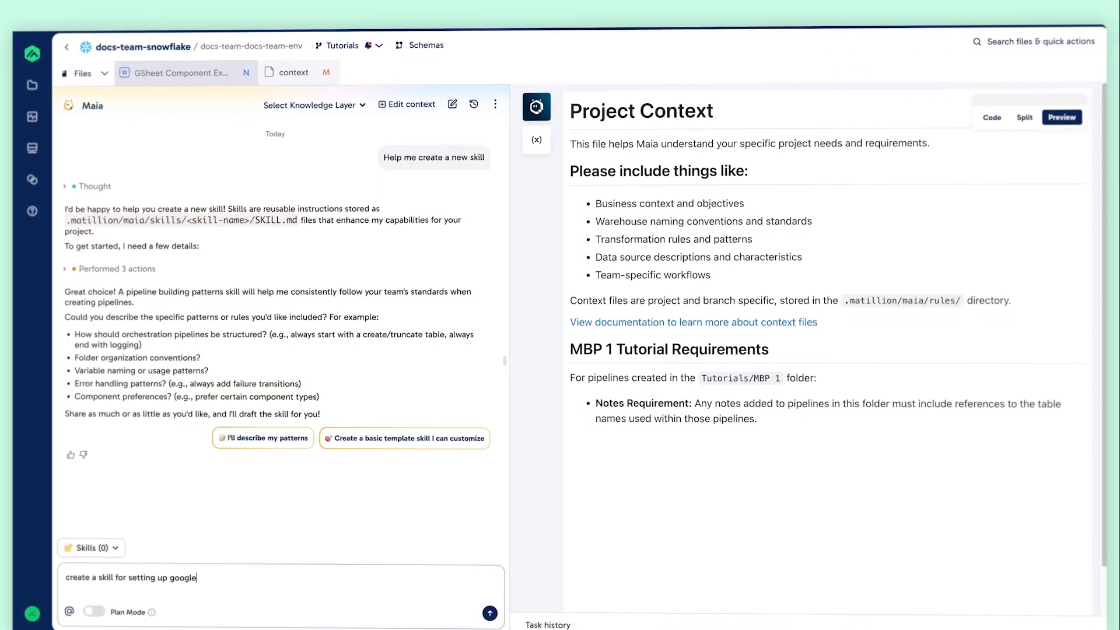
type(" sheet components")
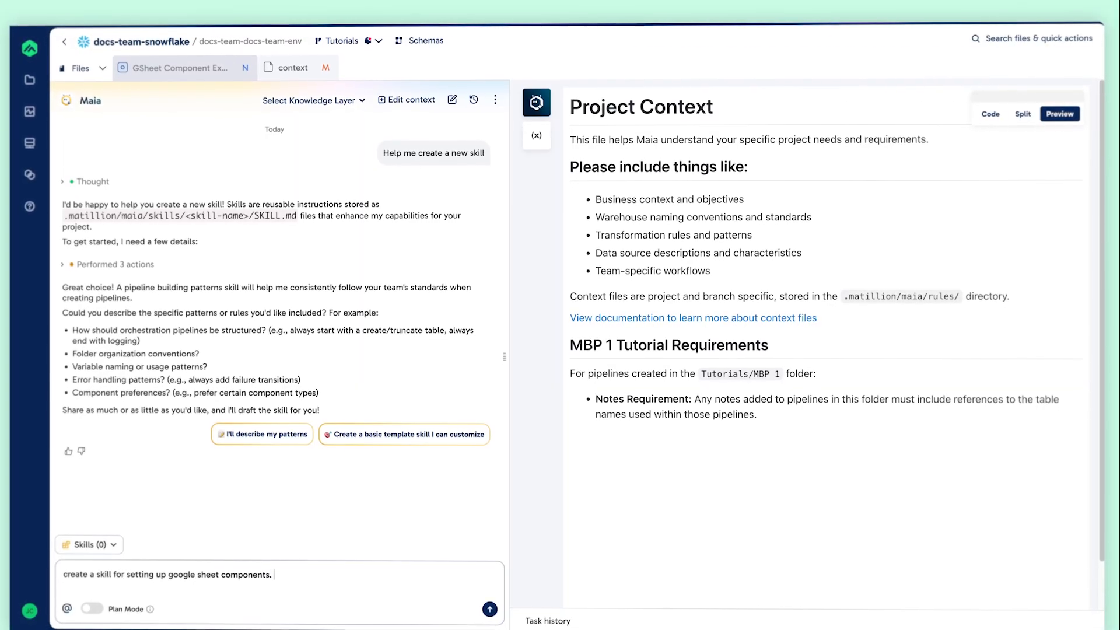
type(". Call it \"Google She")
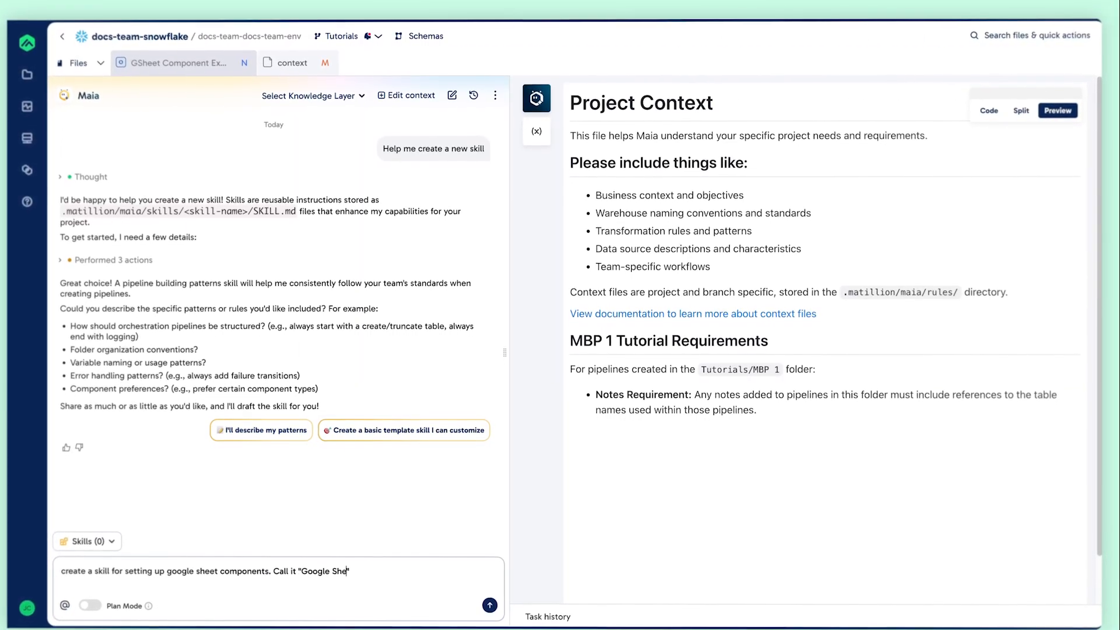
type("et Standard Configuration\" and use my")
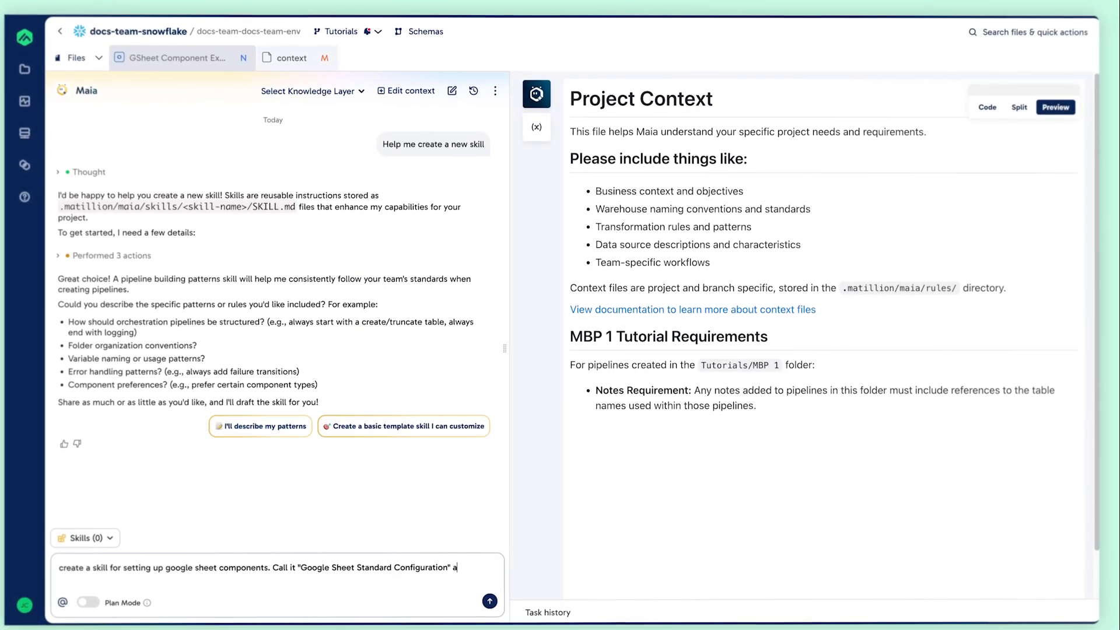
type(" example pipeline called \"G")
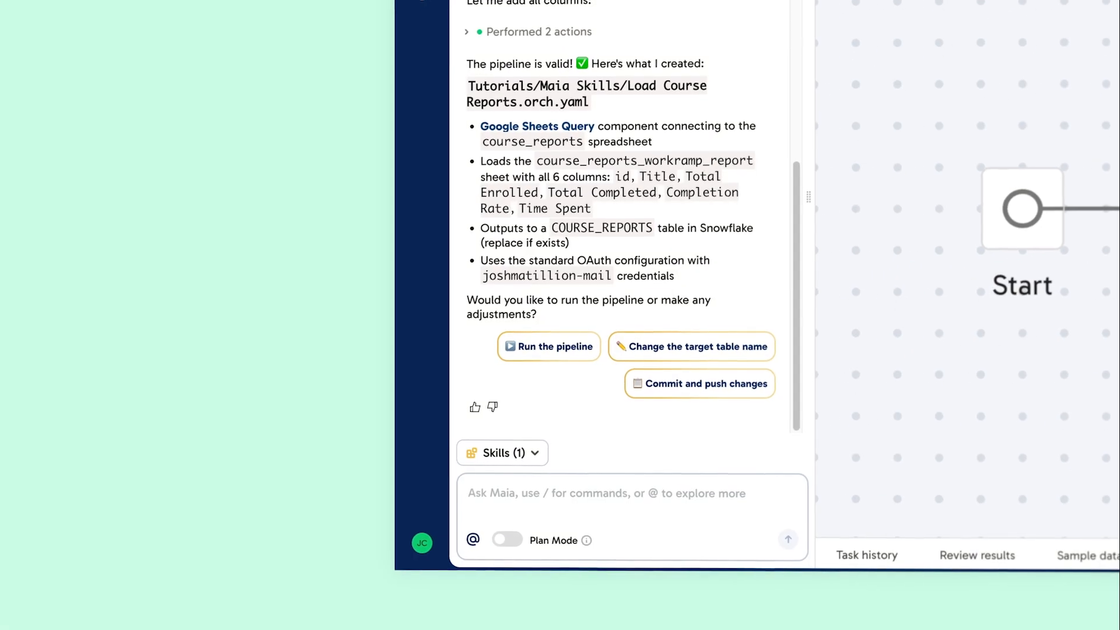
Step: Open the skills list and start adding a new skill with Maia
left_click(517, 446)
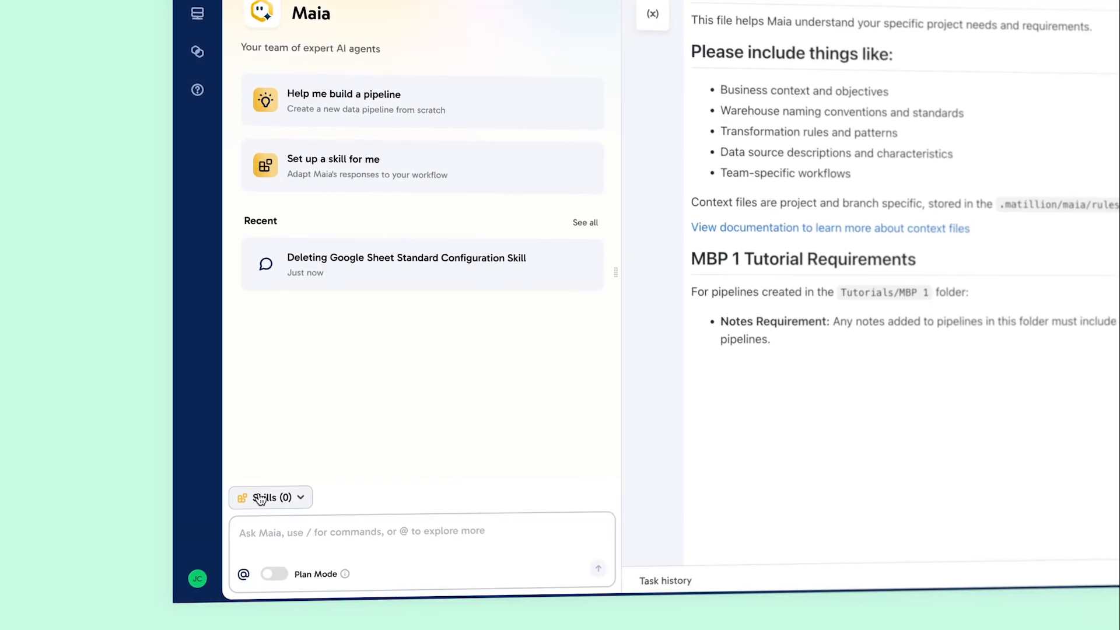
left_click(256, 504)
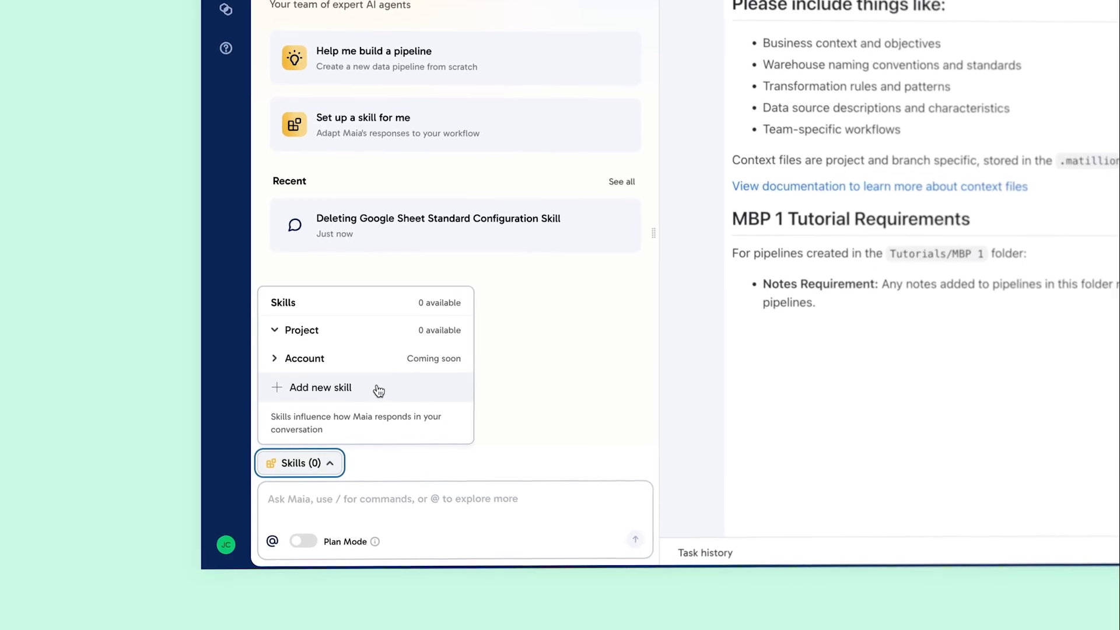
left_click(371, 393)
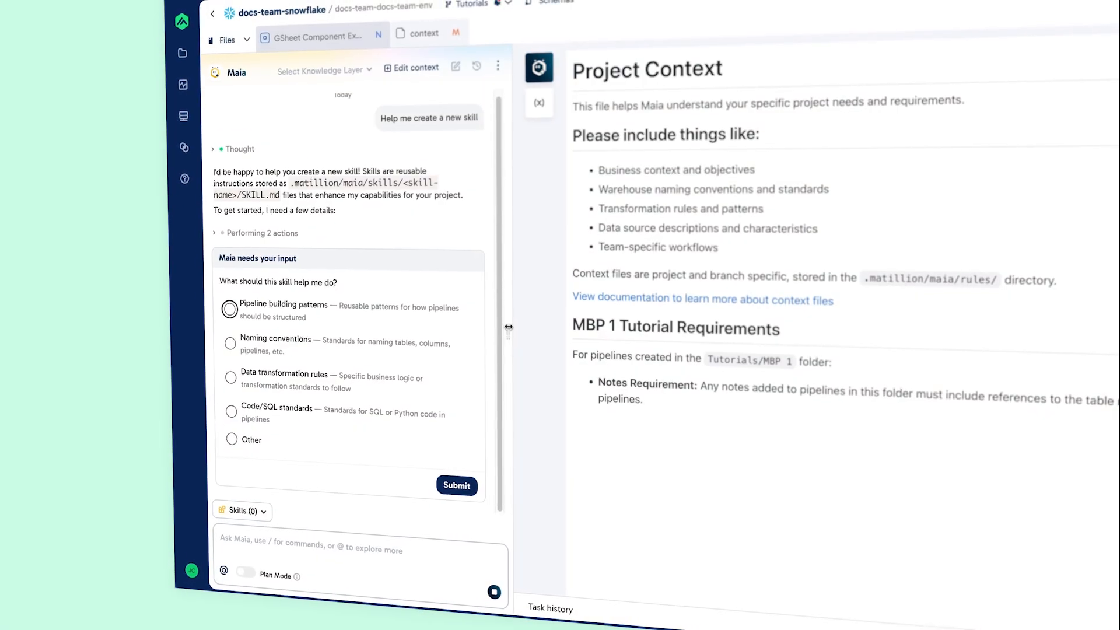
Step: Widen the Maia chat and send the skill request, ending with "Always use the same authentication and connection options as shown in the example pipeline"
left_click_drag(508, 328, 652, 350)
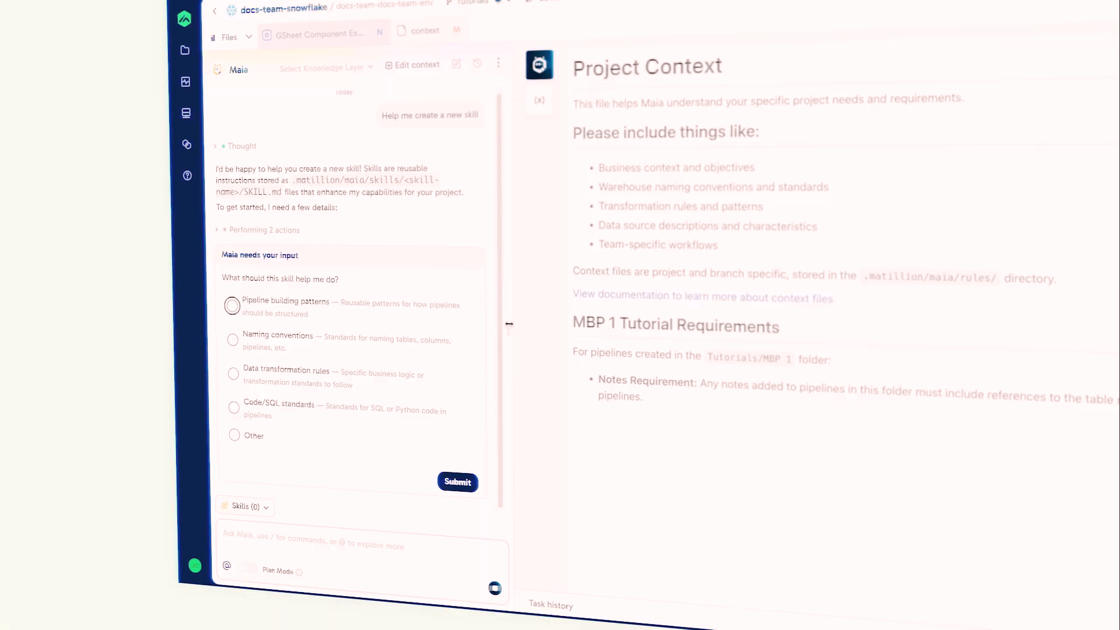
left_click_drag(527, 334, 637, 344)
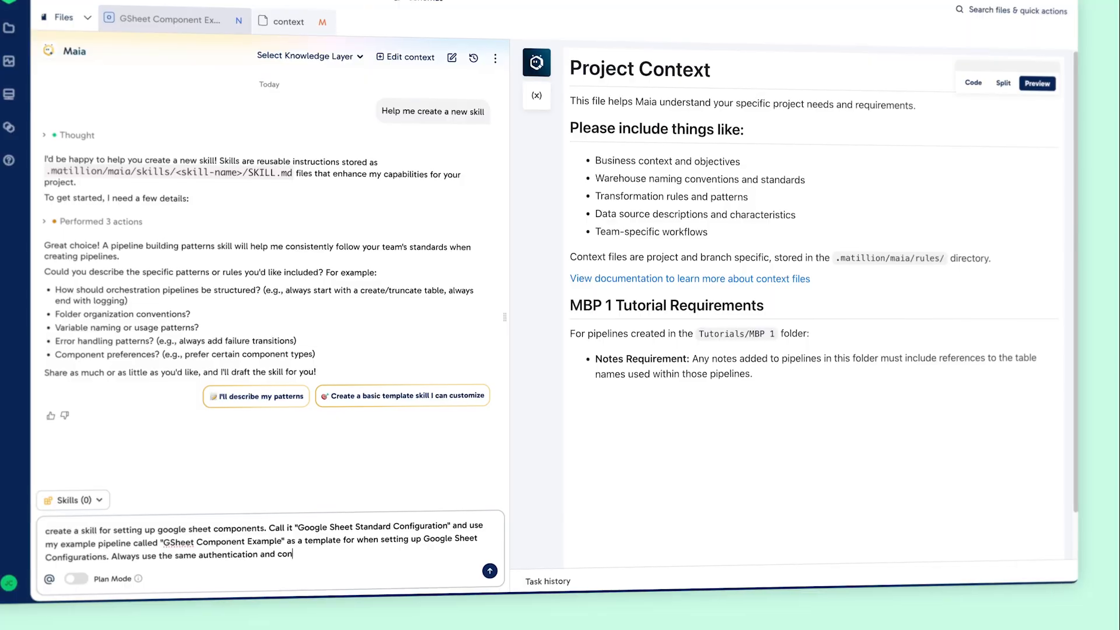
type("ons as shown in the example pipeline")
key("Return")
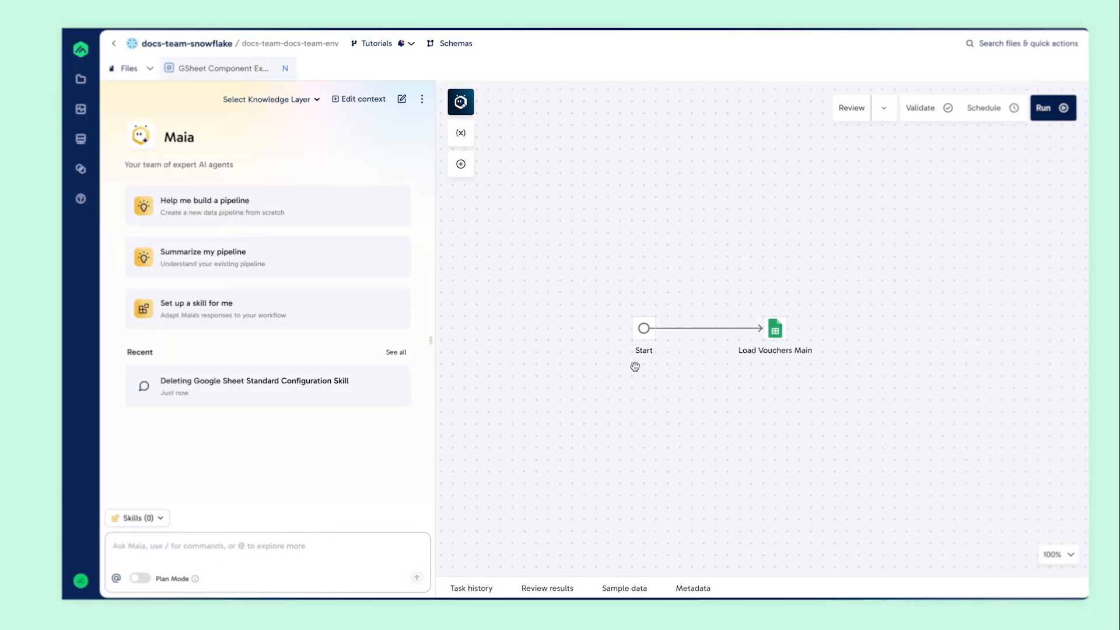
Step: Open the Load Vouchers Main component of the GSheet example pipeline to view its configuration
left_click(772, 333)
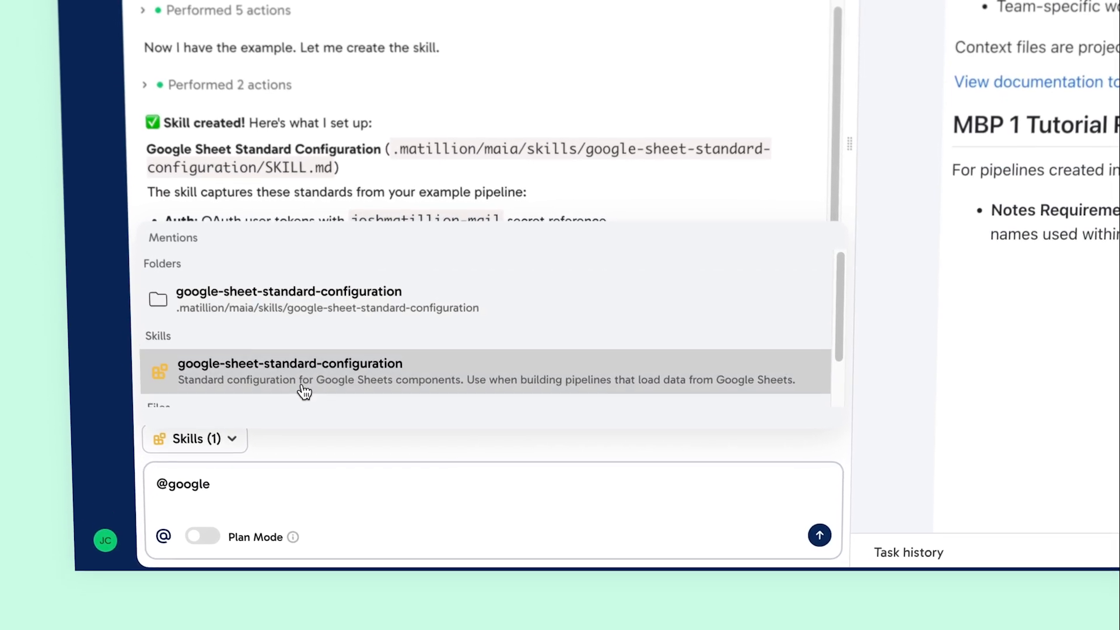
Step: Mention the google-sheet-standard-configuration skill in the Maia prompt and open its SKILL file from the project skills
left_click(391, 376)
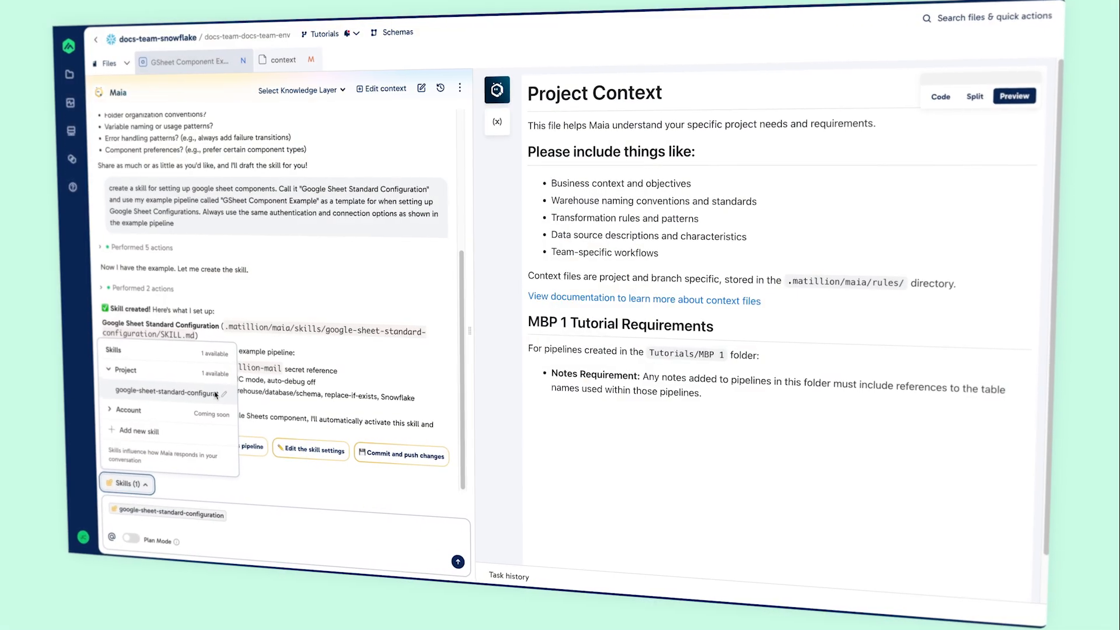
left_click(218, 400)
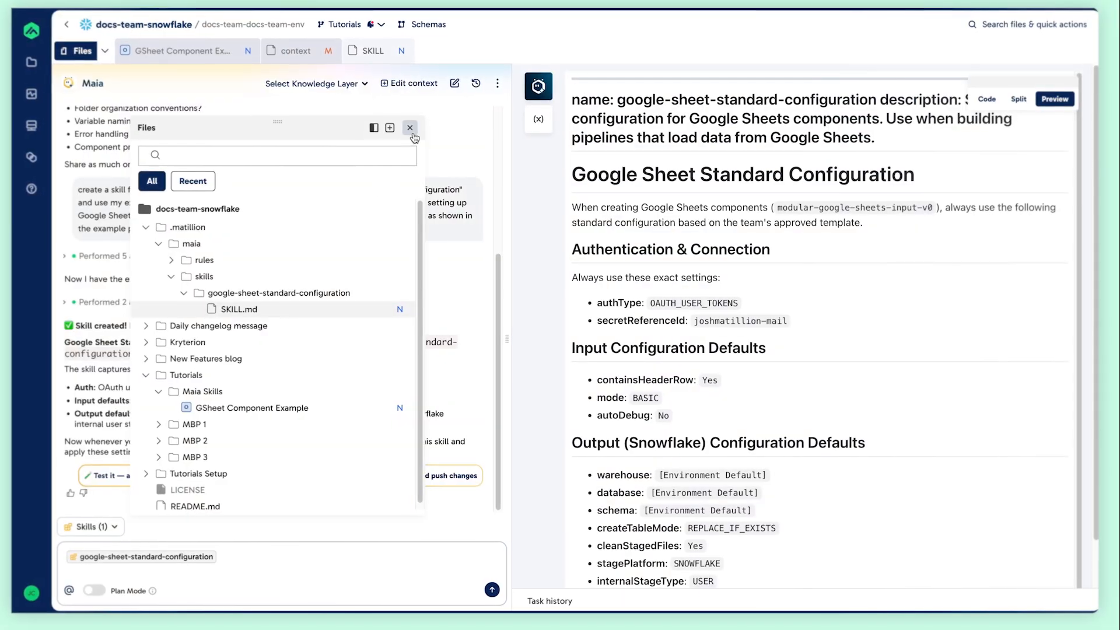
Step: Close the file browser and narrow the Maia chat to read through the SKILL file preview
left_click(412, 128)
left_click_drag(510, 179, 348, 182)
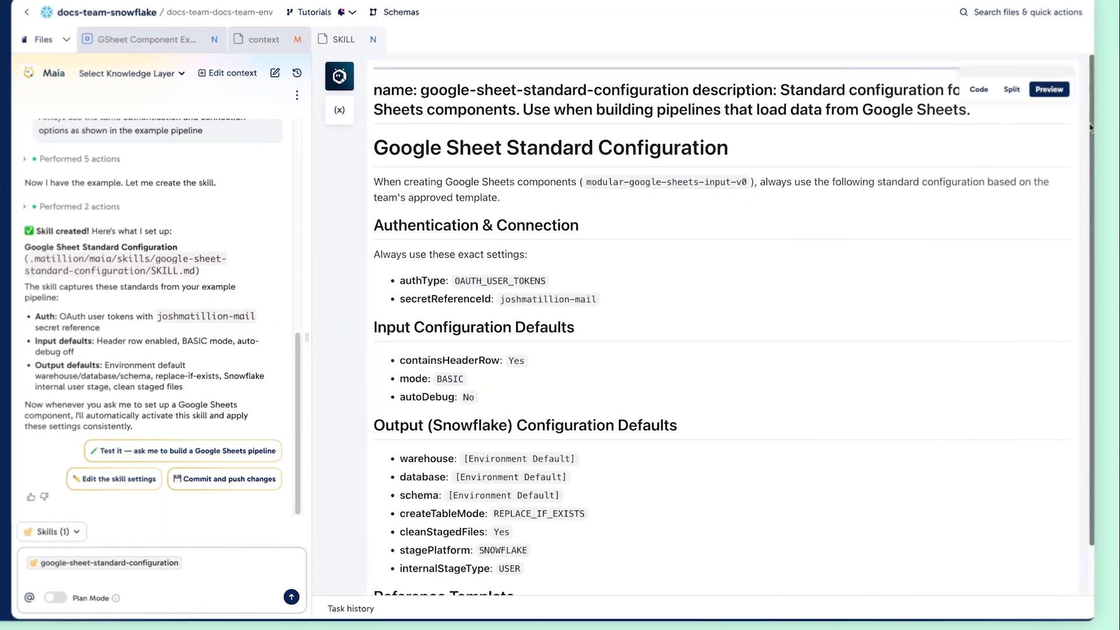
left_click_drag(1090, 132, 1087, 178)
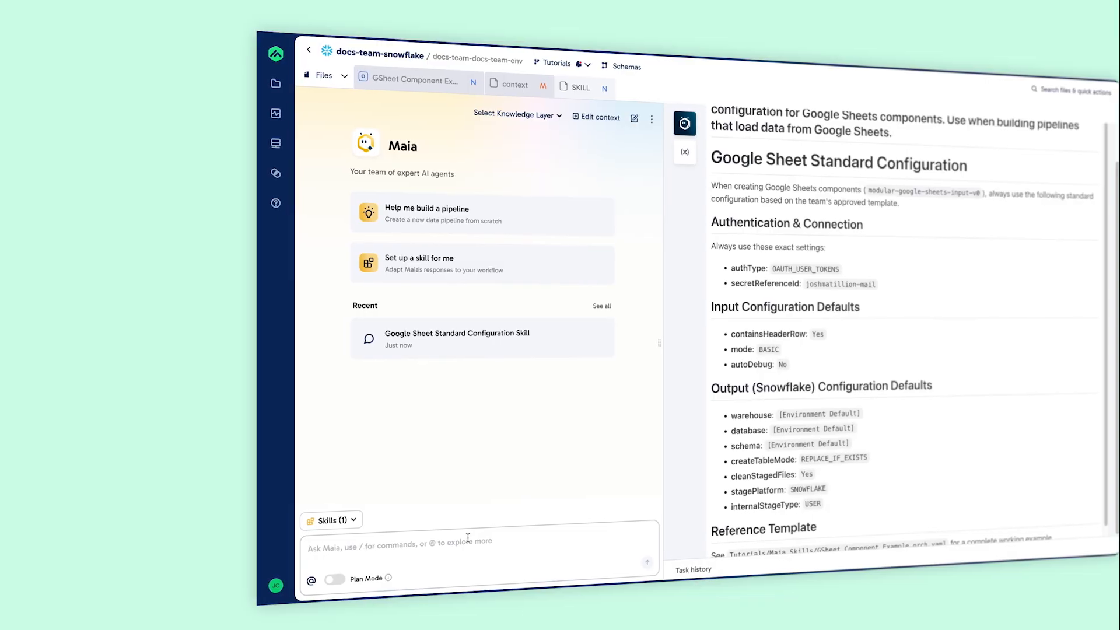
Step: Ask Maia to create a pipeline whose google sheet component connects to a google spreadsheet with the name course_reports
type("create a pipeline that uses the google sheet component to con")
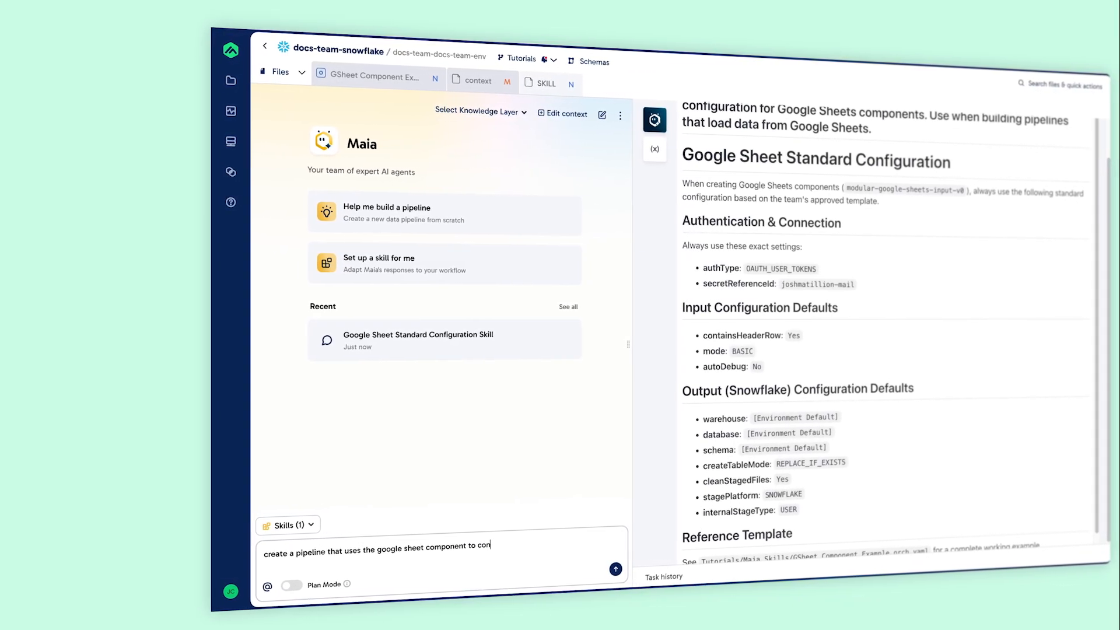
type("nect to a google spreadshe")
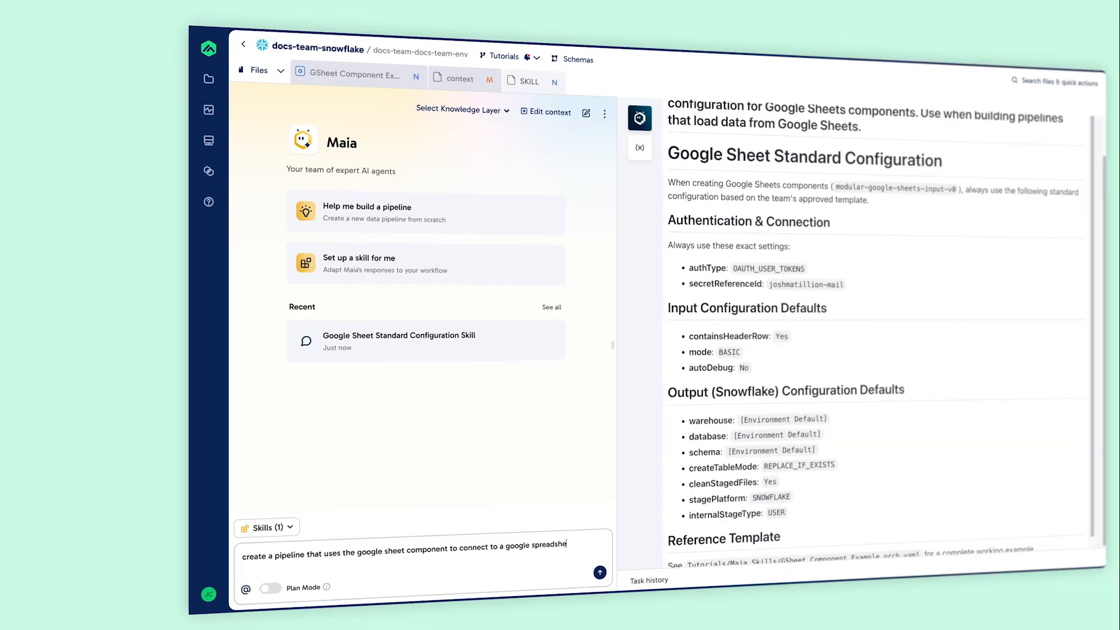
type("et with the name course")
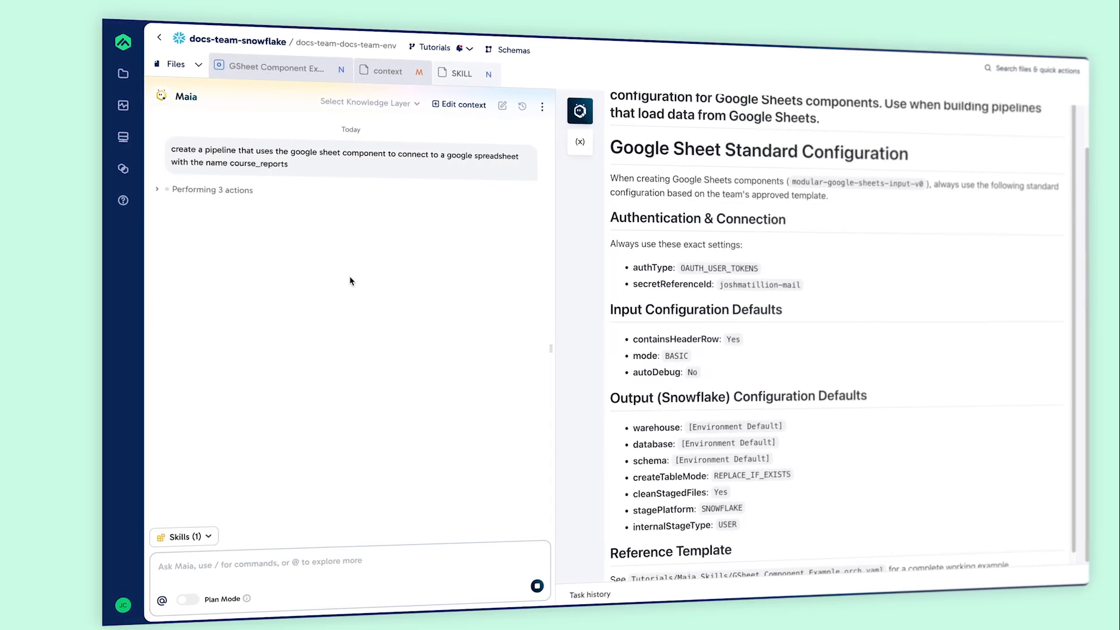
Step: Expand the details of the actions Maia is performing for the pipeline request
left_click(155, 190)
left_click(152, 240)
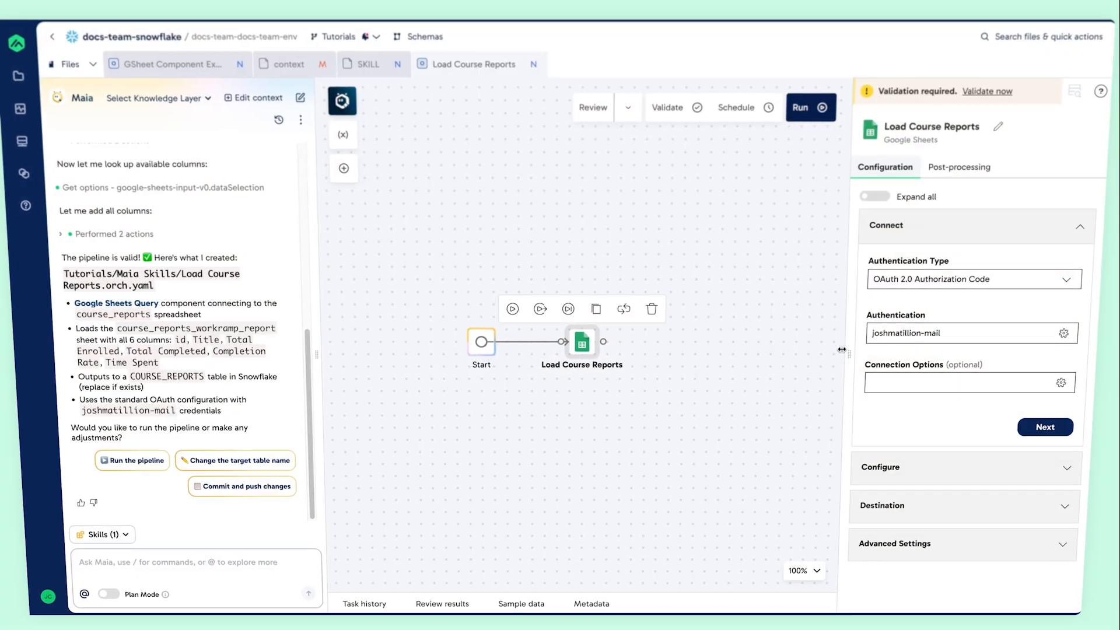
Step: Widen the Load Course Reports component's properties and review its Connect, Configure and Destination settings
left_click_drag(842, 349, 701, 353)
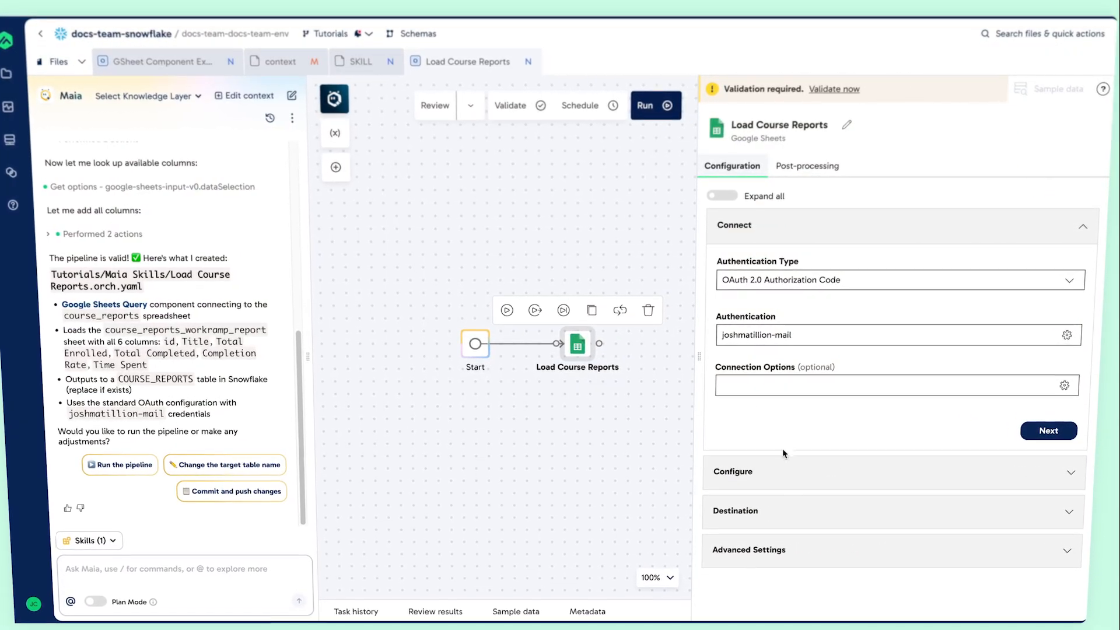
left_click(758, 471)
scroll(870, 415, "down", 2)
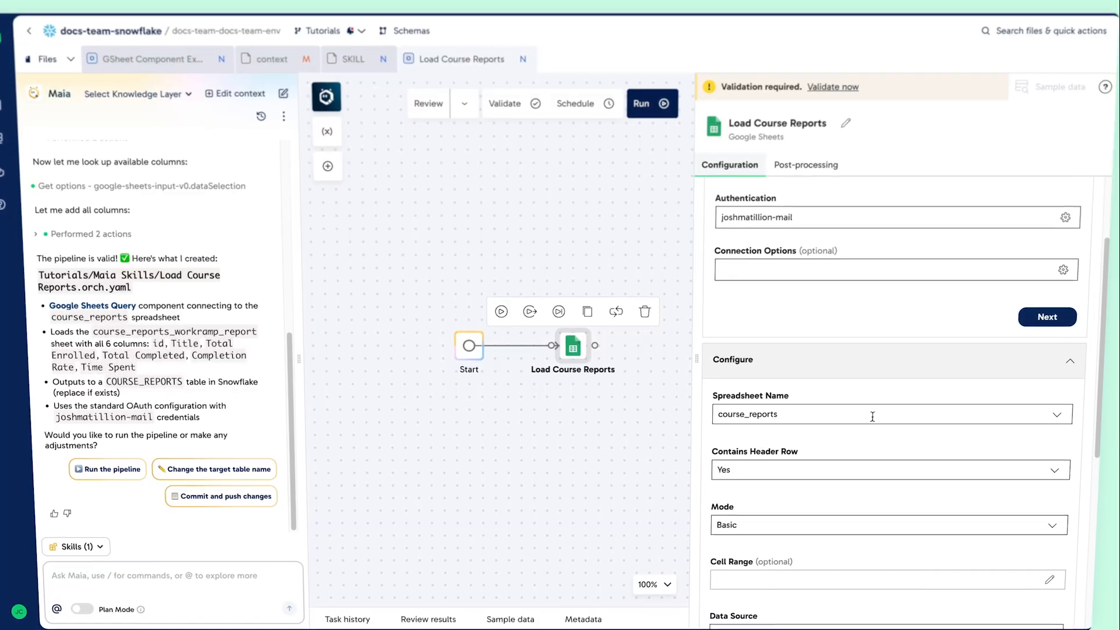
scroll(873, 417, "down", 4)
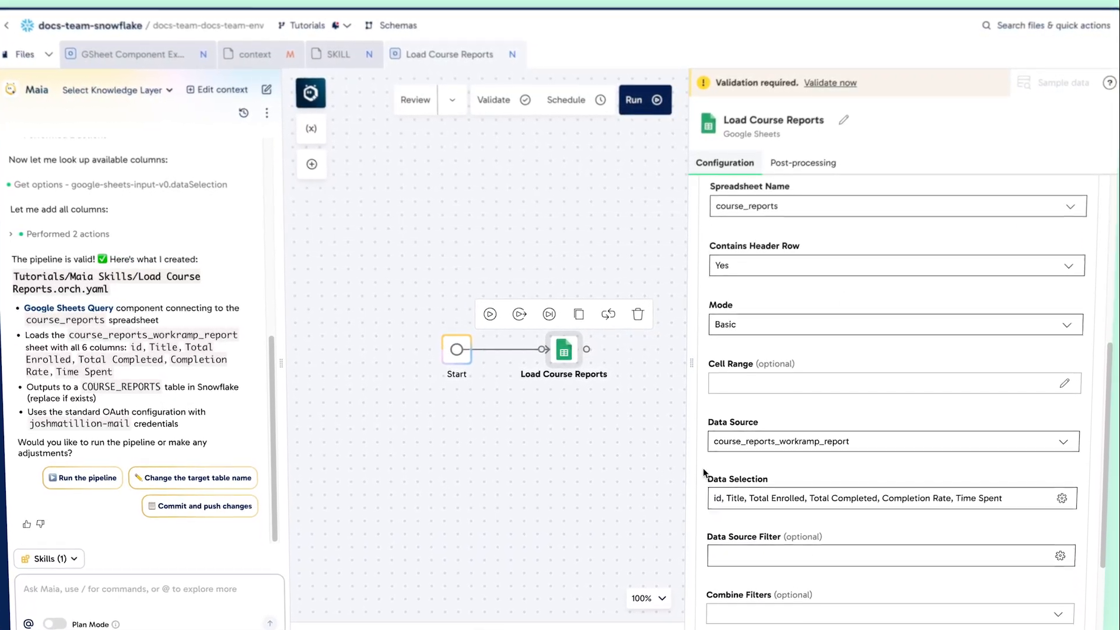
scroll(703, 471, "down", 3)
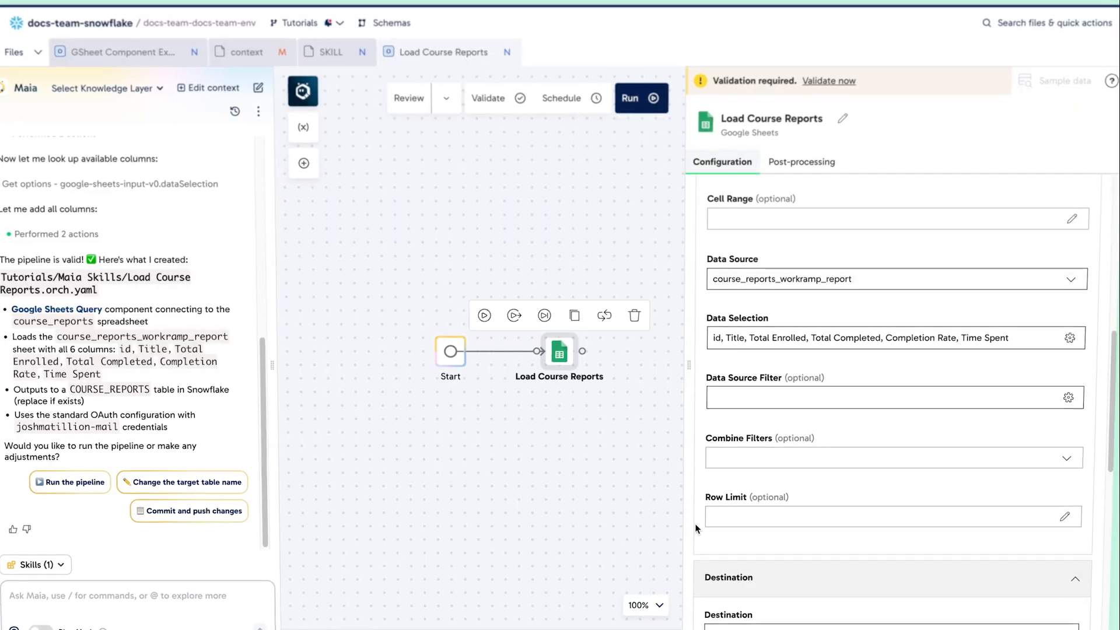
scroll(695, 523, "down", 7)
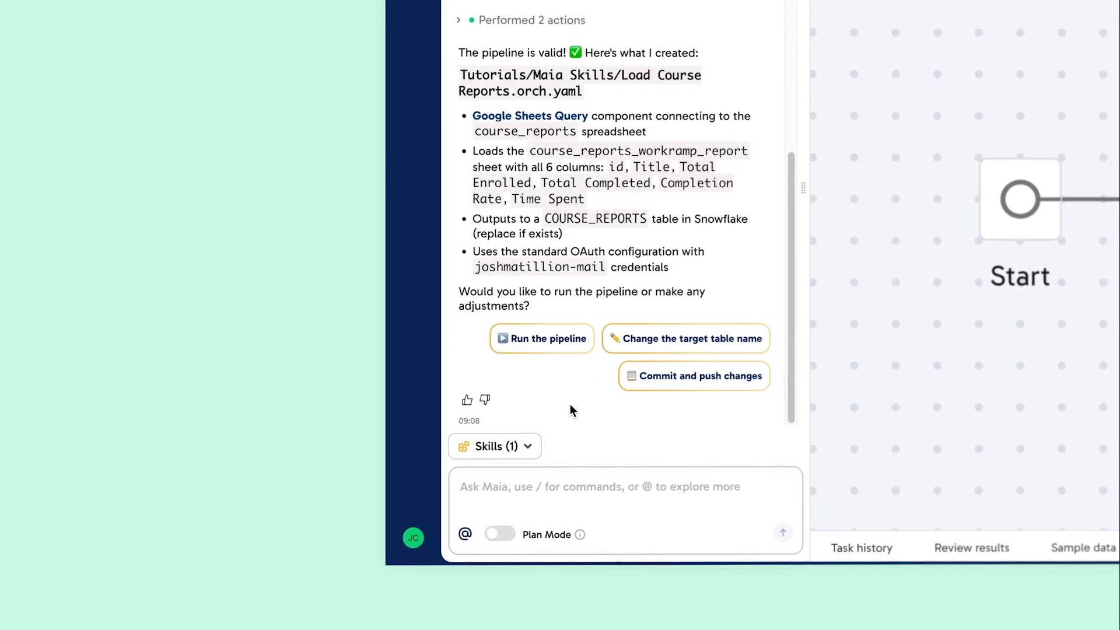
Step: Open the skills list in the Maia chat to view the project's skills
left_click(518, 448)
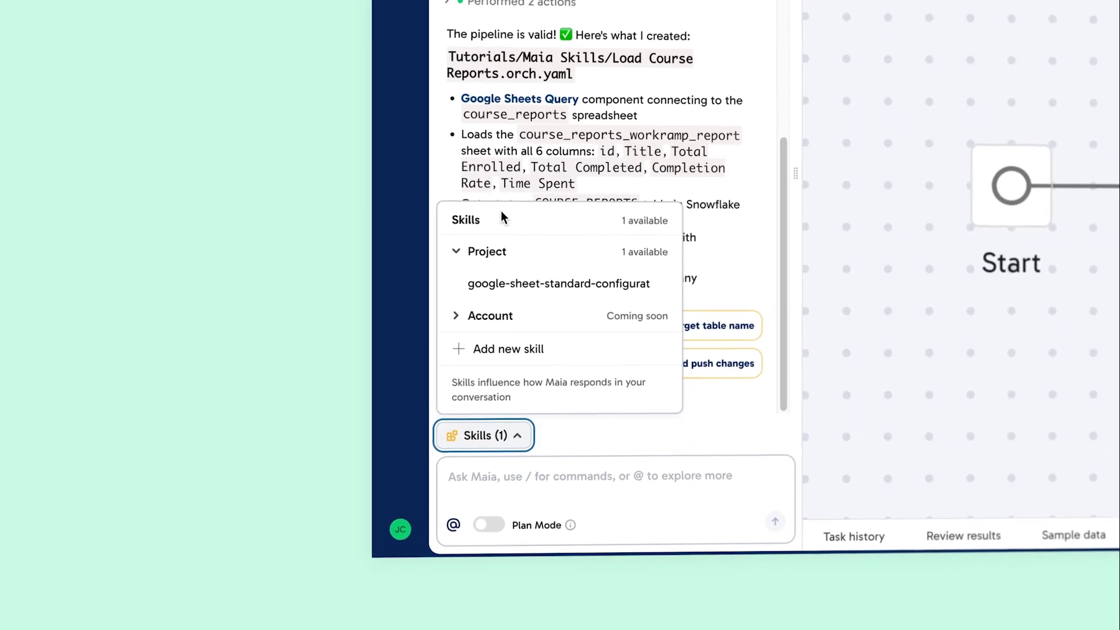